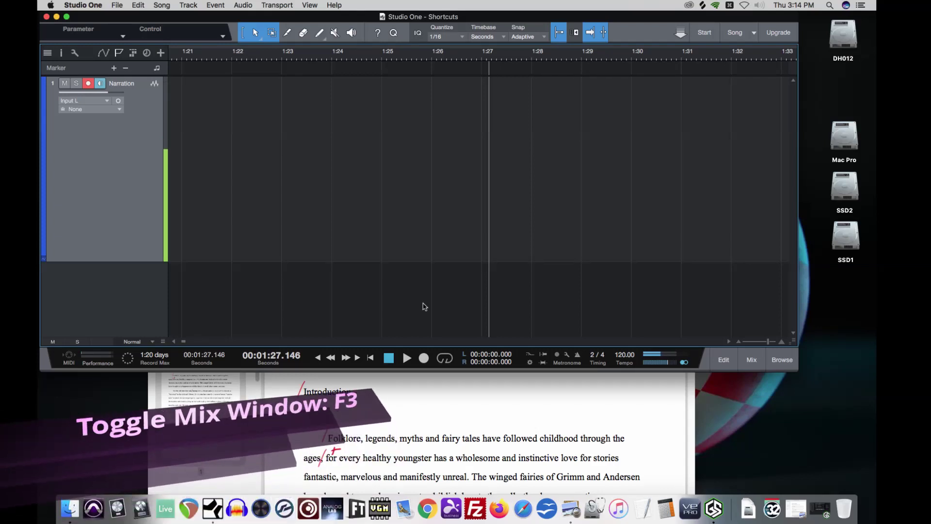
Open the mixer with F3, detach it into its own Console window, and fit it to the screen
key("F3")
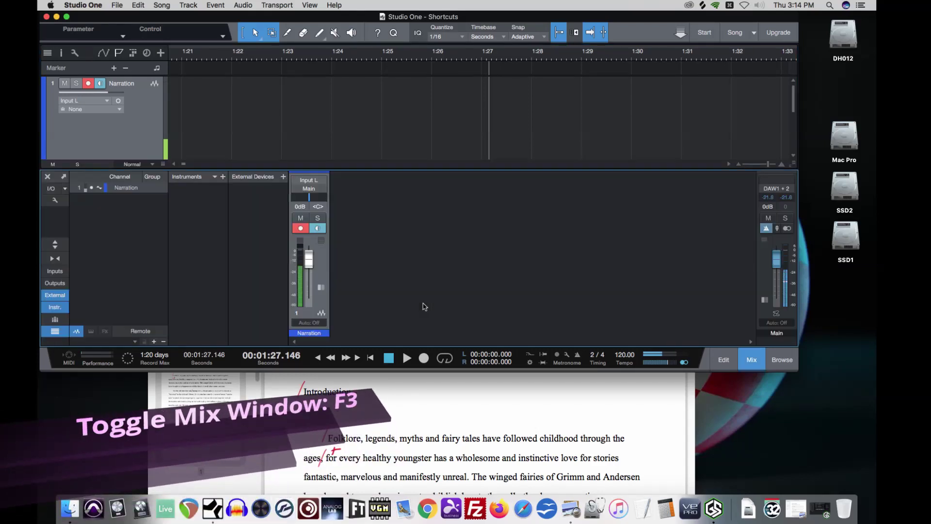
left_click(65, 177)
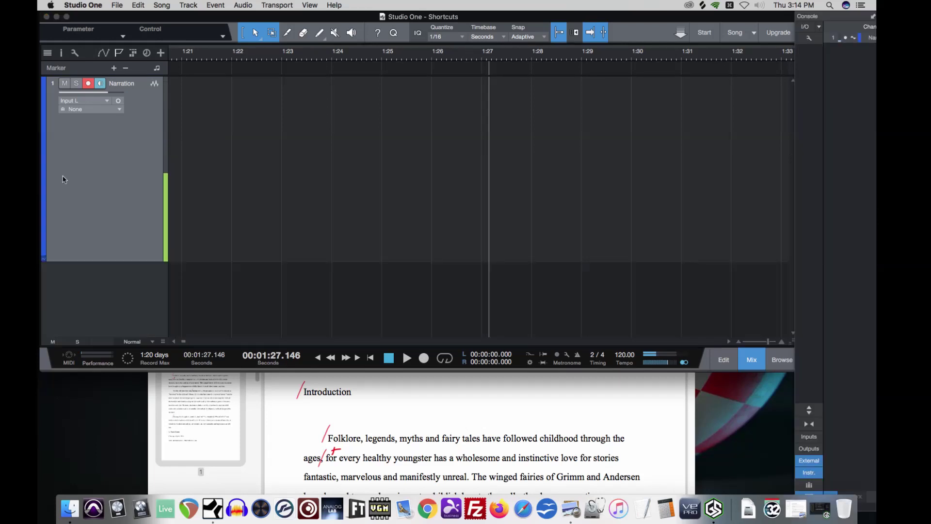
left_click_drag(832, 20, 541, 6)
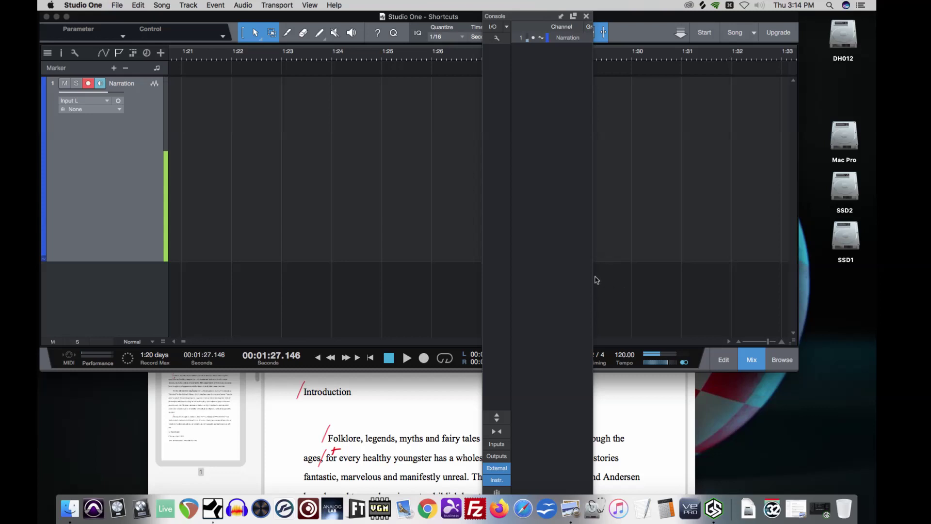
left_click_drag(592, 284, 853, 284)
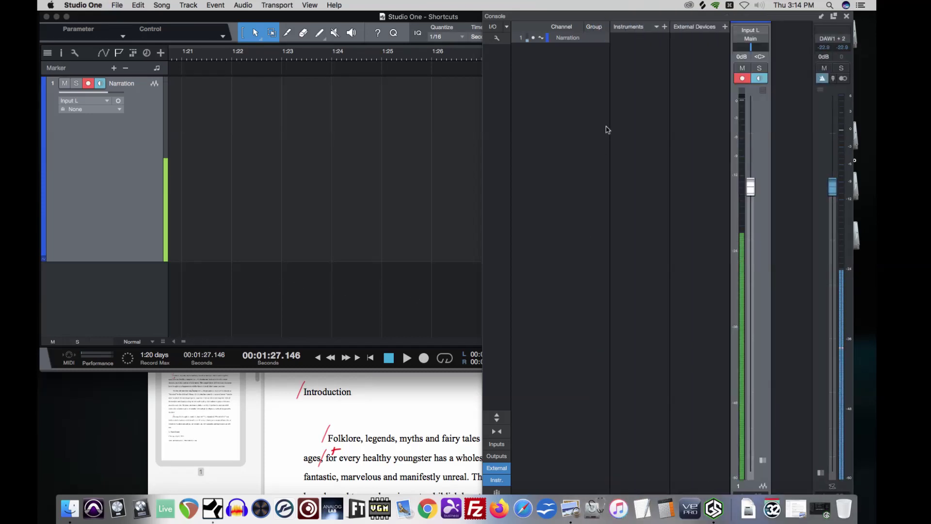
double_click(513, 16)
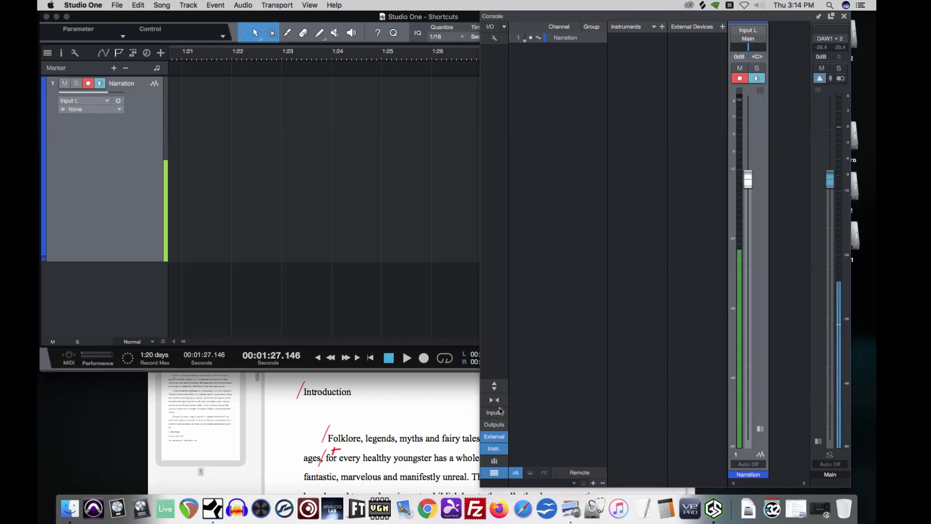
Hide the External, Instr. and channel list columns so only Narration and Main remain
left_click(500, 436)
left_click(499, 448)
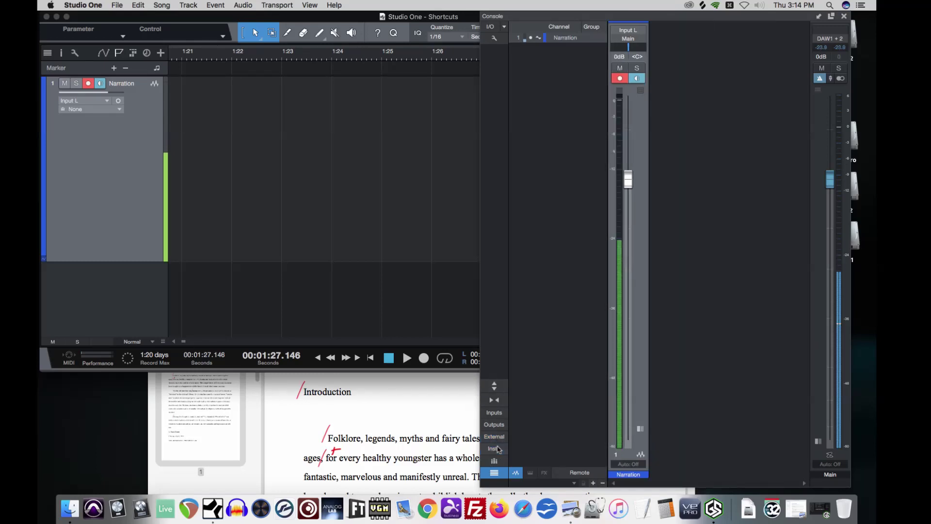
left_click(499, 473)
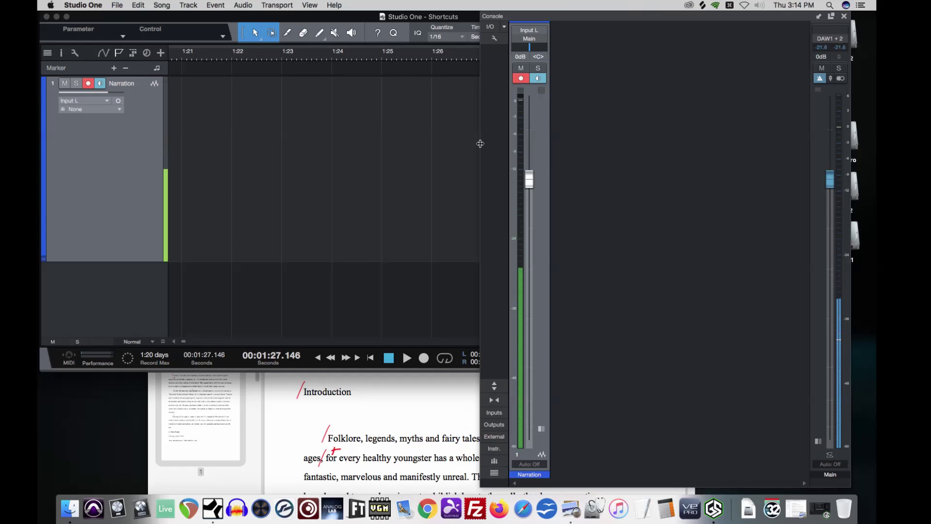
Widen the arrange view, make the Console taller, and move it to the right screen edge
left_click_drag(481, 143, 726, 137)
left_click(740, 385)
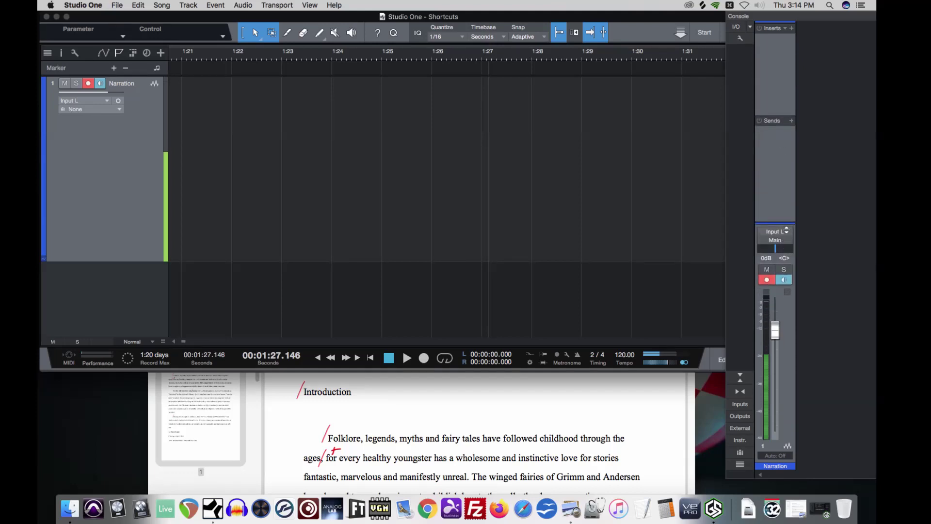
left_click(741, 378)
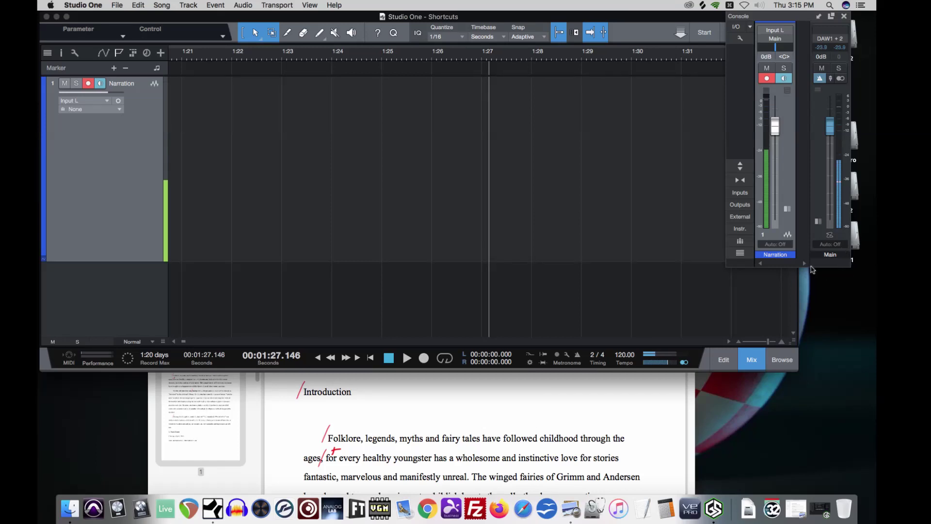
left_click_drag(813, 266, 818, 494)
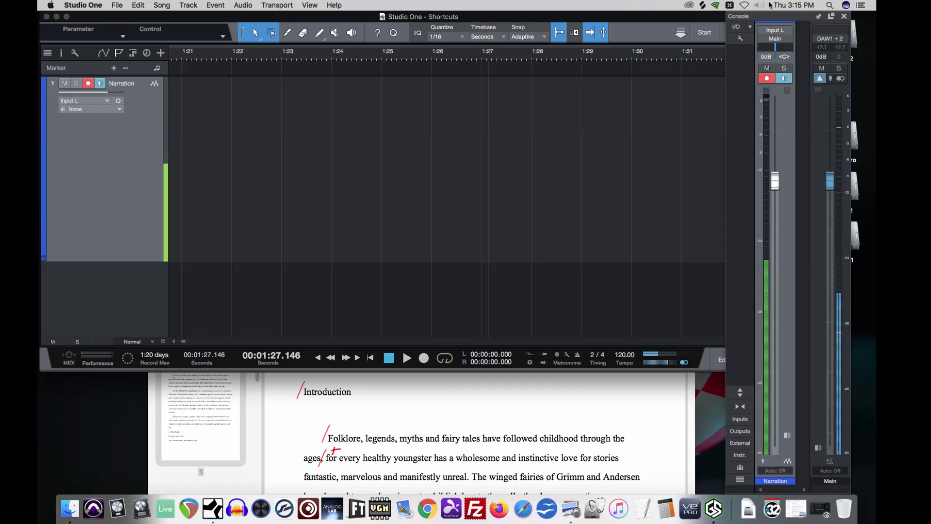
left_click_drag(775, 17, 847, 17)
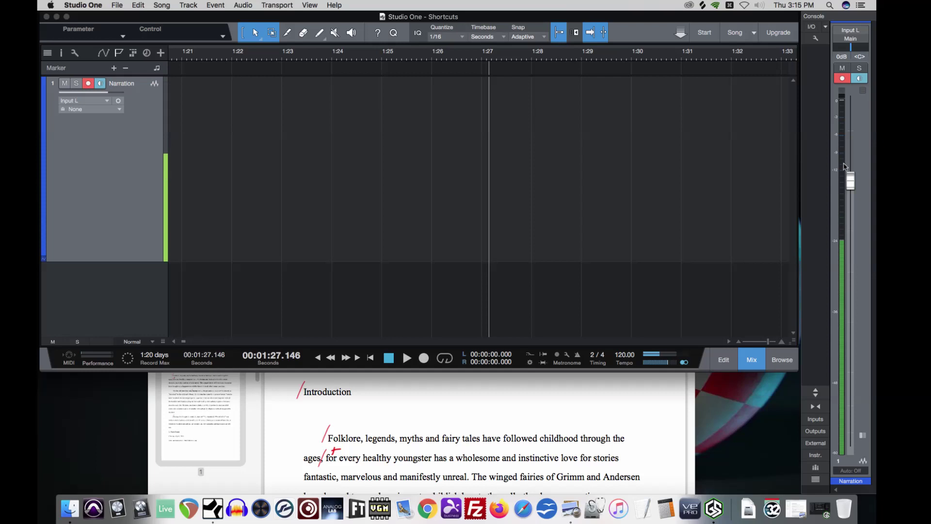
Turn on Peak Hold, switch the Narration meter to Peak/RMS, and set RMS Length to 3 s
right_click(843, 182)
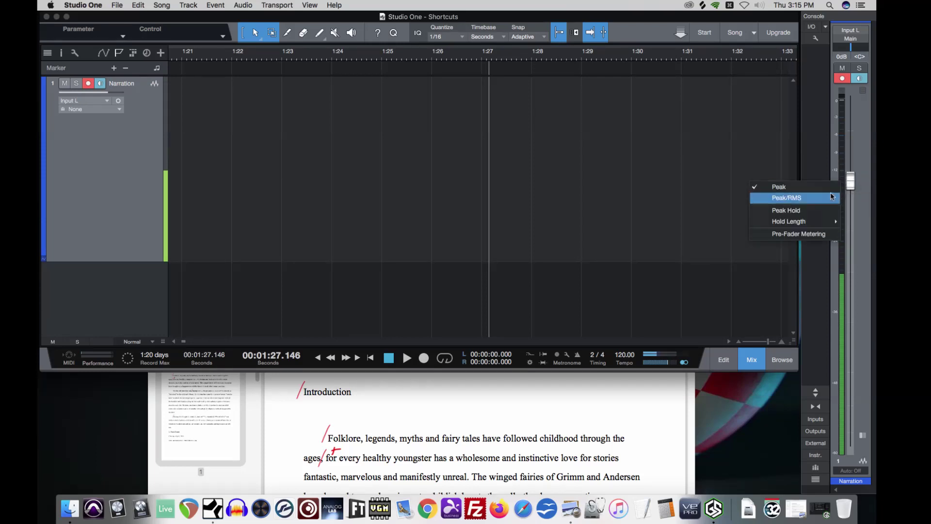
left_click(839, 204)
right_click(840, 203)
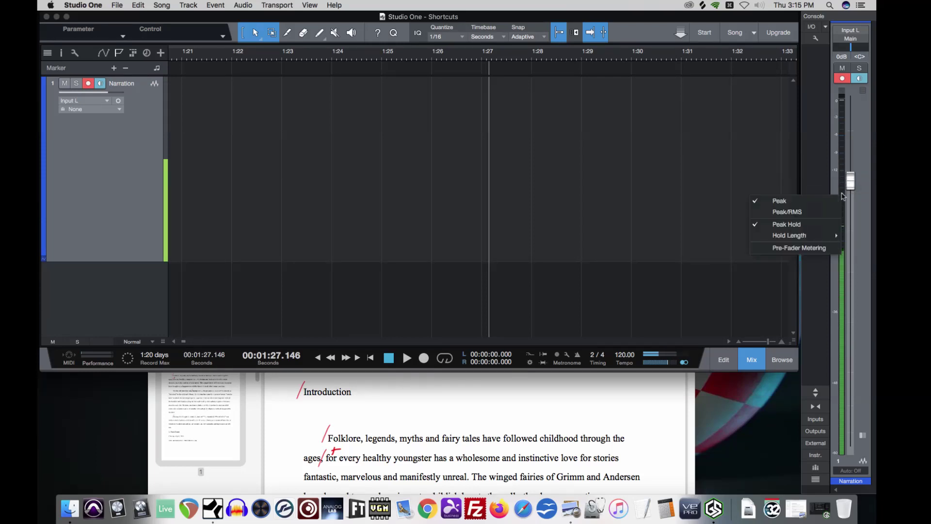
left_click(819, 212)
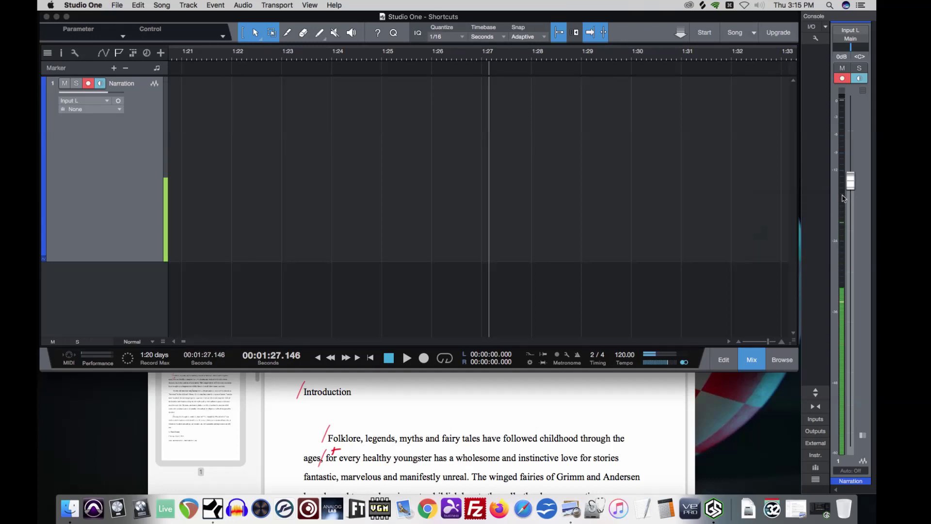
right_click(843, 200)
mouse_move(820, 227)
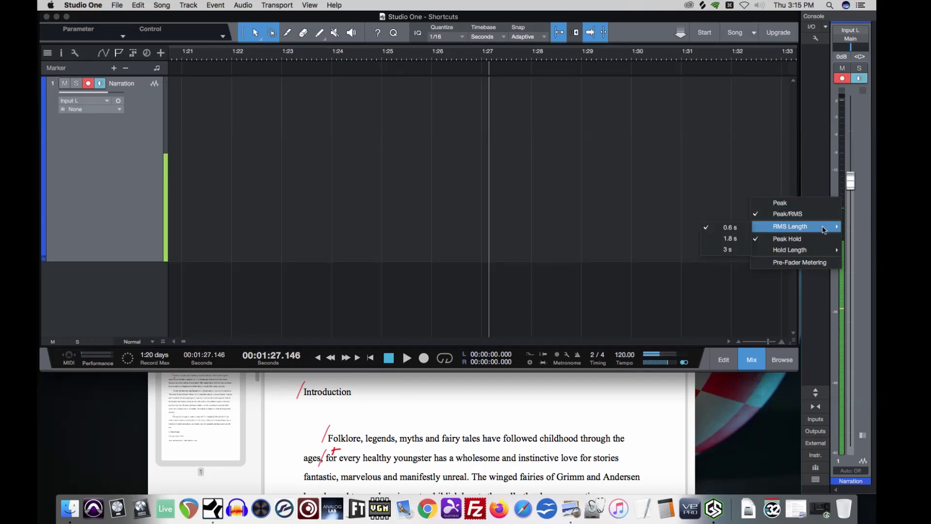
left_click(730, 251)
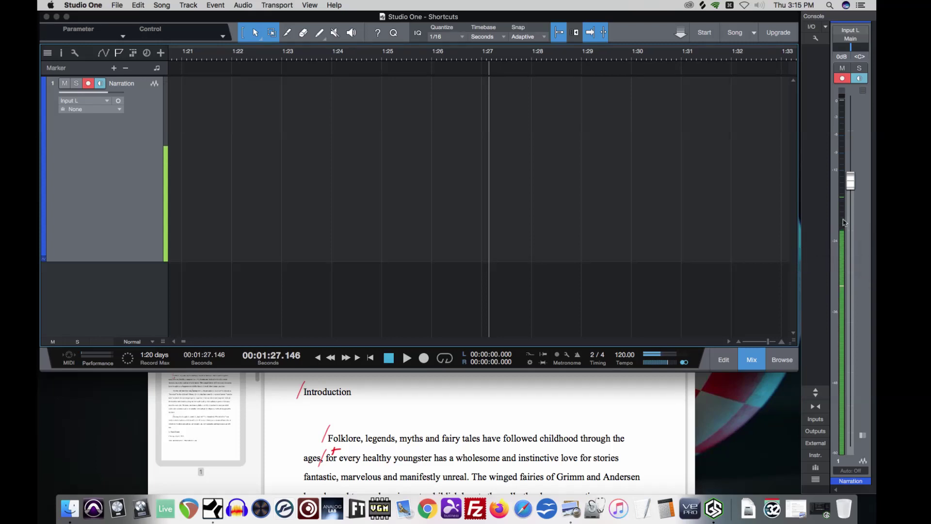
mouse_move(844, 199)
mouse_move(844, 223)
mouse_move(843, 285)
right_click(844, 272)
mouse_move(815, 301)
left_click(684, 283)
Restore the submission guidelines PDF and select the Recording Levels paragraph and its RMS/peak sentence
left_click(797, 509)
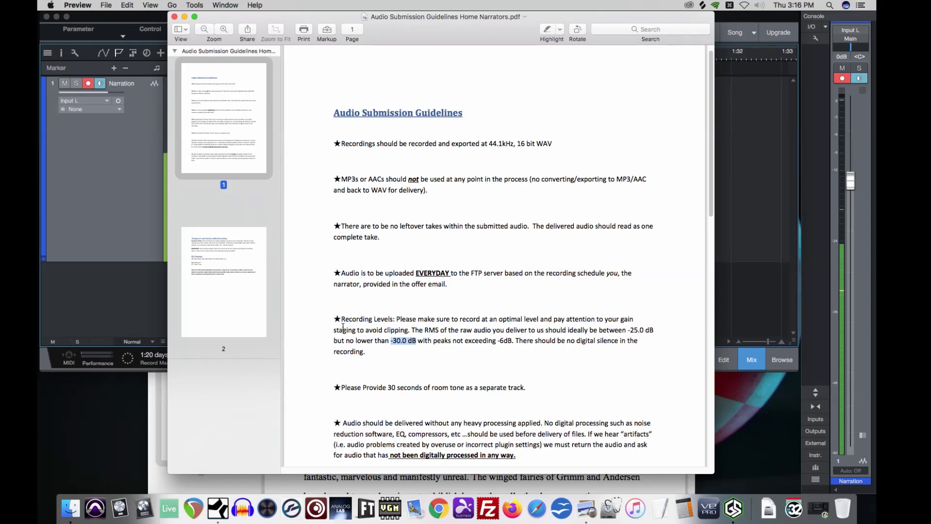
left_click_drag(342, 321, 407, 357)
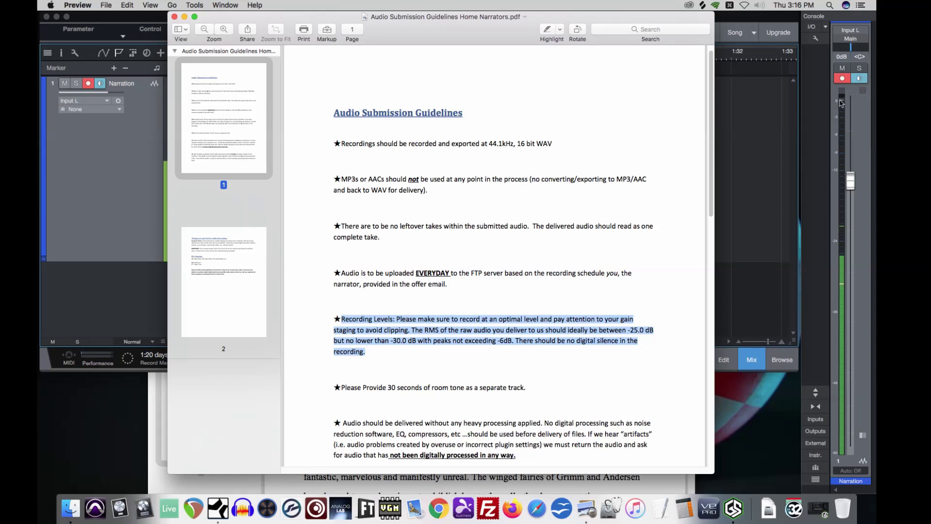
left_click(411, 338)
left_click_drag(412, 334, 516, 343)
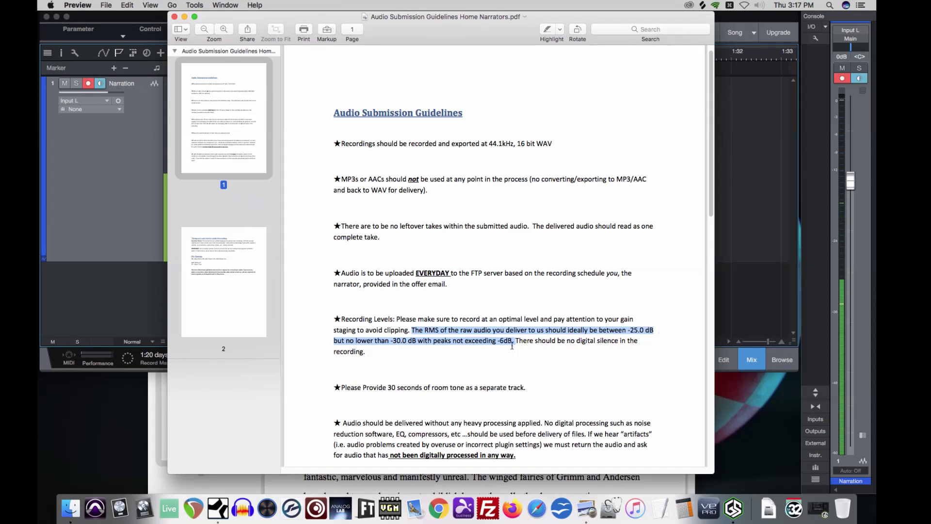
Select the 'peaks not exceeding -6dB' phrase, then the -25.0 dB to -30.0 dB range
left_click(514, 346)
left_click_drag(514, 347, 432, 346)
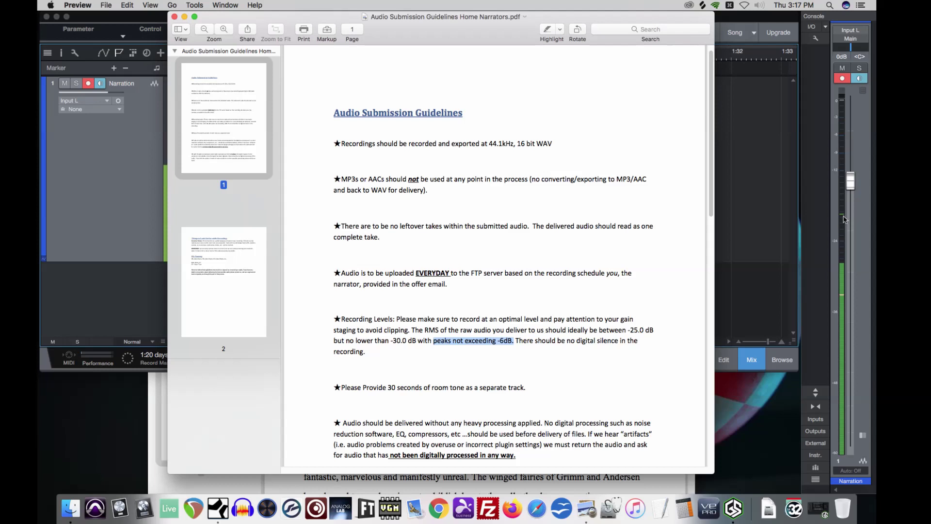
left_click(500, 346)
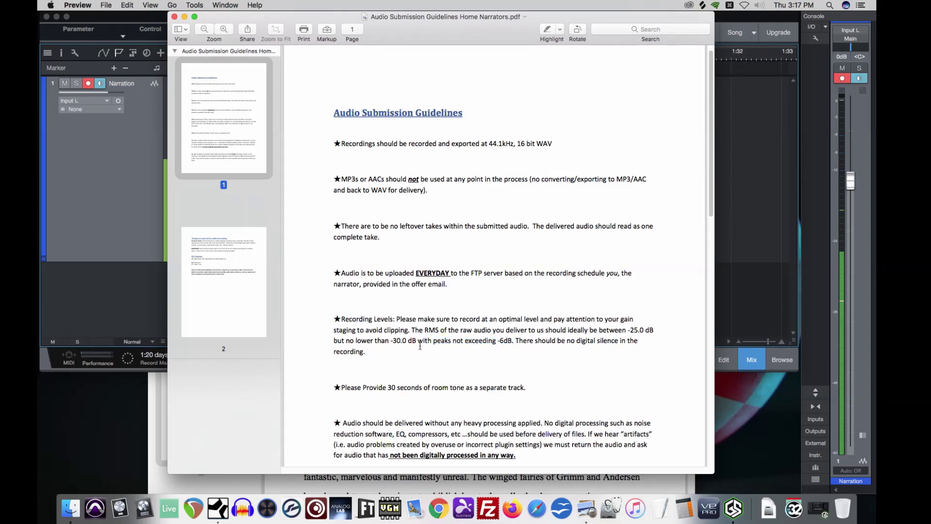
left_click_drag(416, 341, 630, 335)
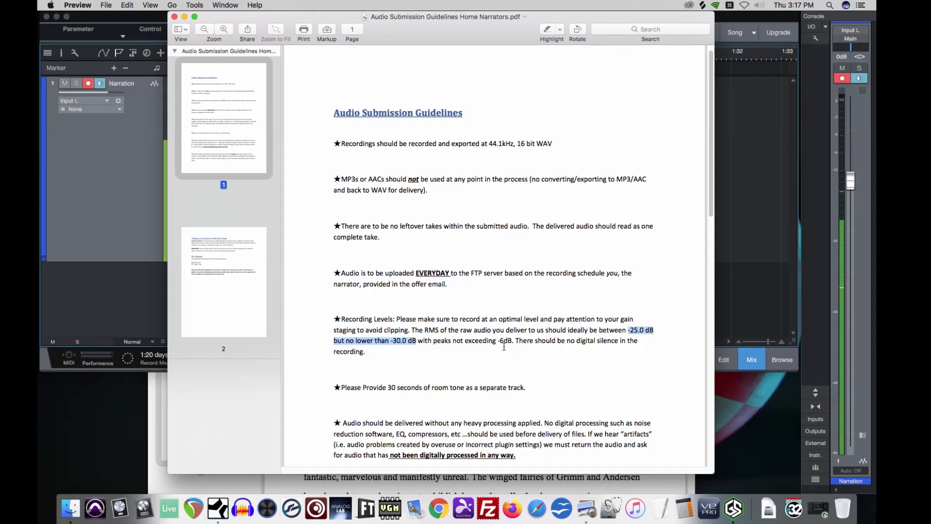
Highlight the -25.0 dB to -30.0 dB RMS range in the Recording Levels rule
left_click_drag(417, 346, 631, 332)
left_click(399, 347)
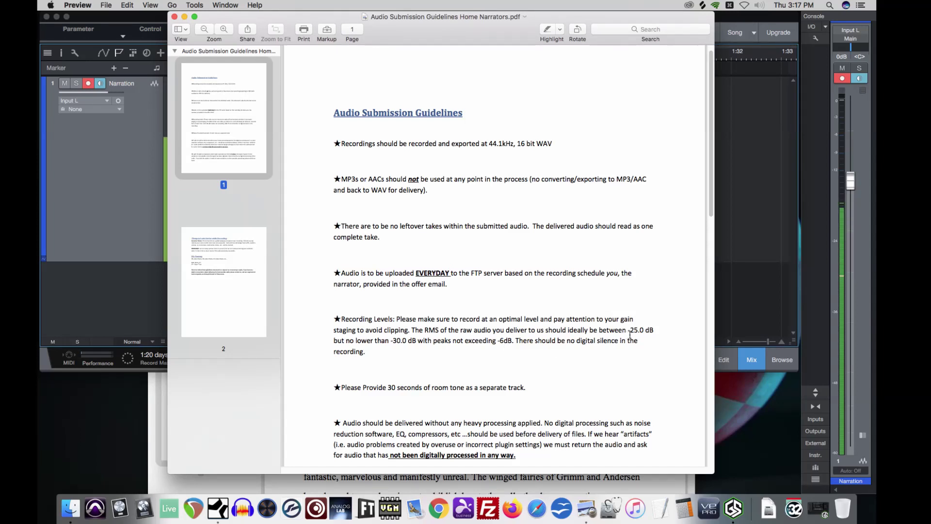
left_click_drag(629, 331, 417, 346)
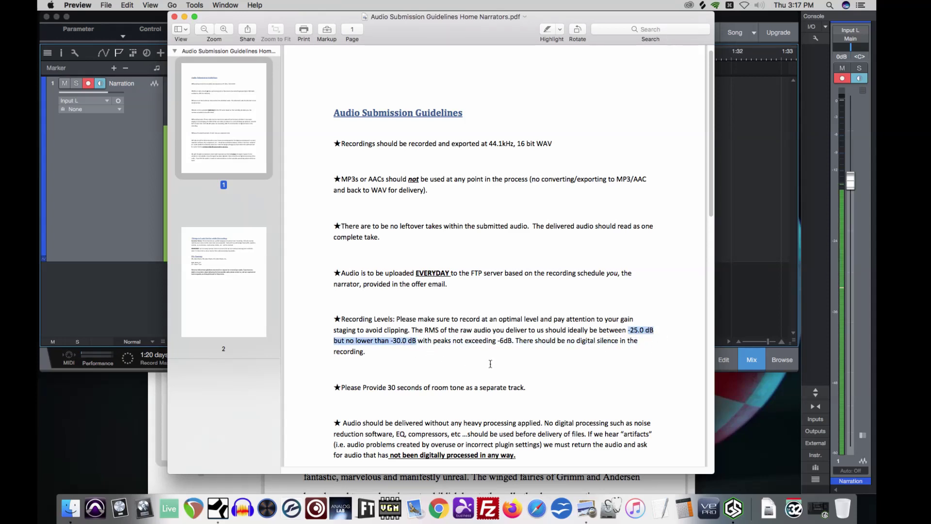
left_click(502, 352)
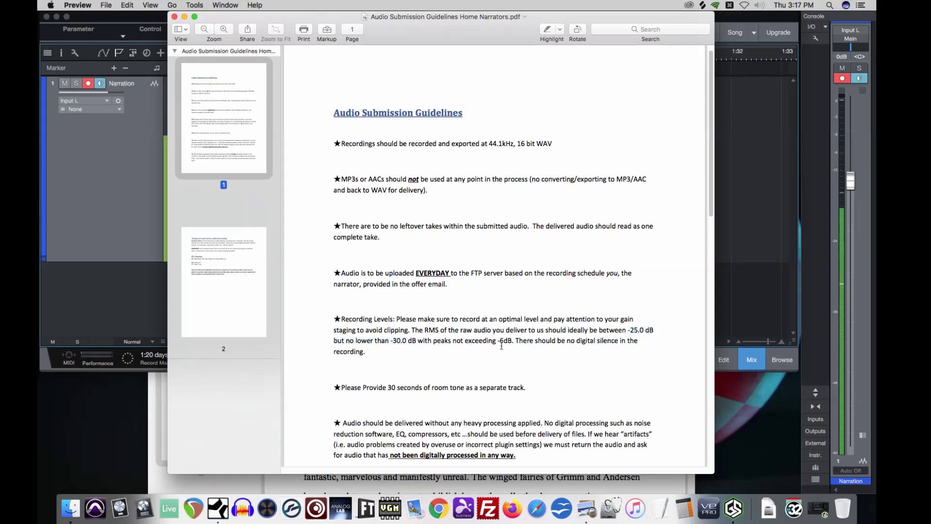
Select the -6dB peak limit, then minimize the Audio Submission Guidelines window
mouse_move(499, 342)
left_mouse_down()
mouse_move(512, 342)
mouse_move(510, 355)
left_mouse_up()
left_click(595, 347)
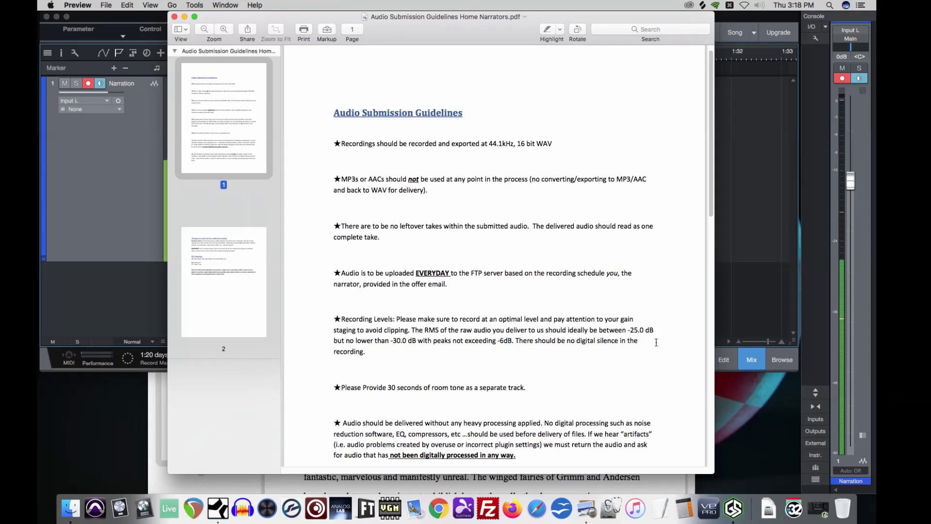
left_click(184, 17)
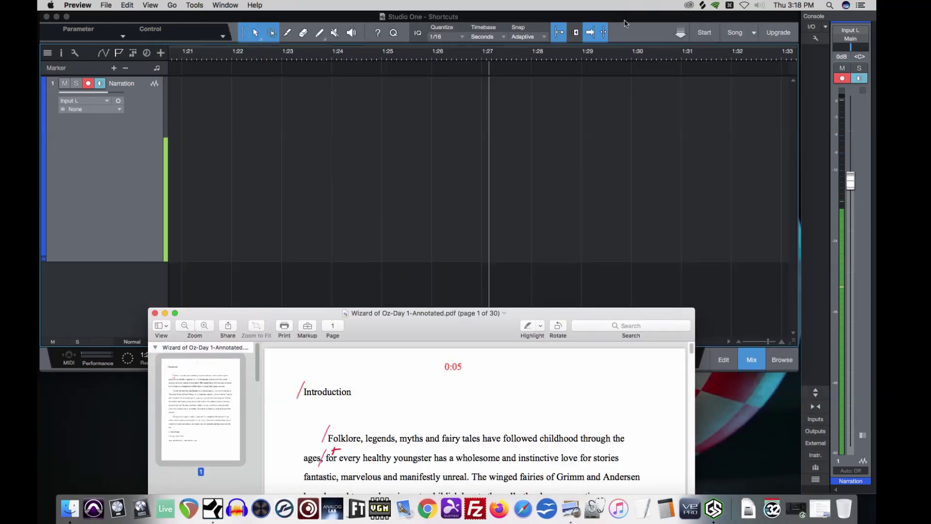
Bring the Studio One Narration session in front of the Wizard of Oz script
left_click(626, 16)
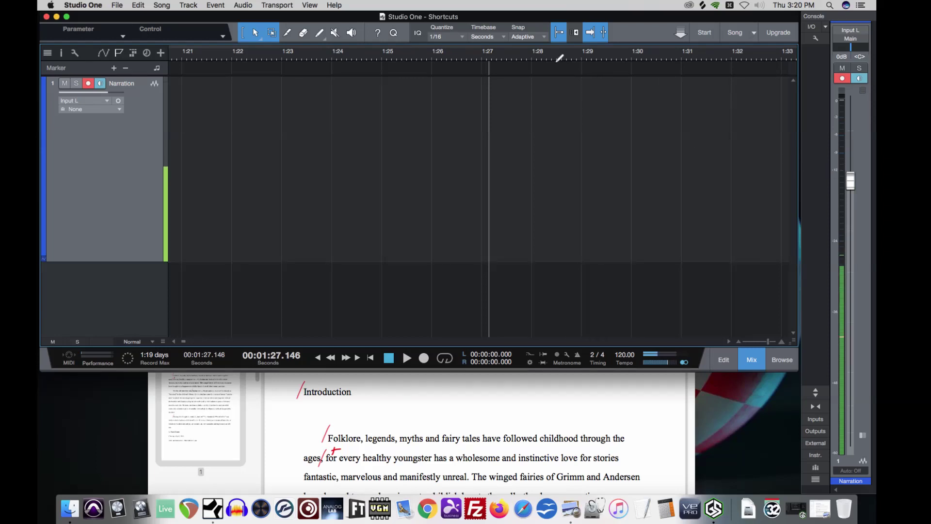
Record a roughly 15-second narration take, Narration(5), from the start, then rewind
key("Home")
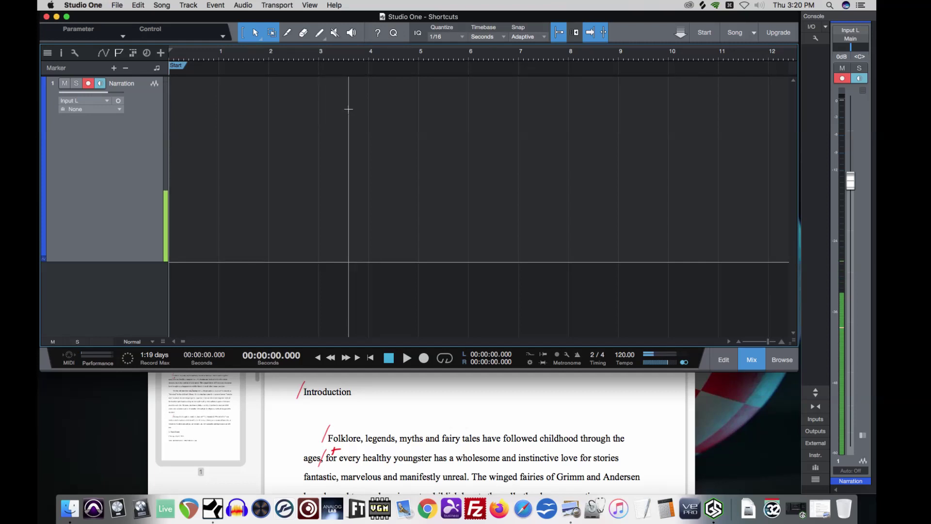
key("KP_Multiply")
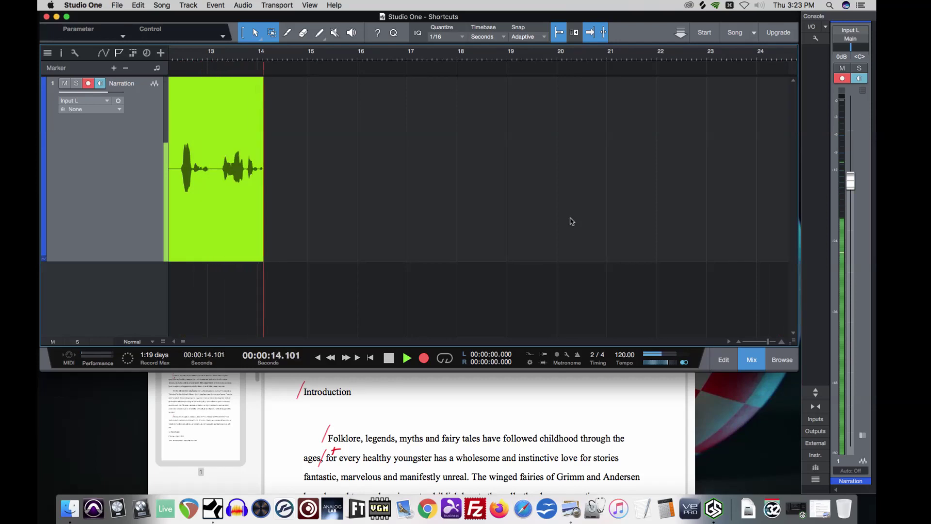
key("space")
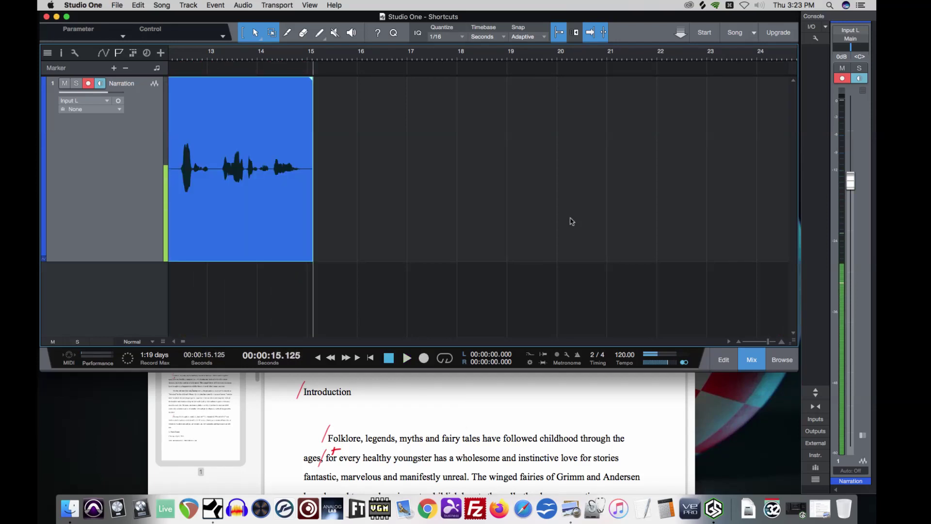
key("Return")
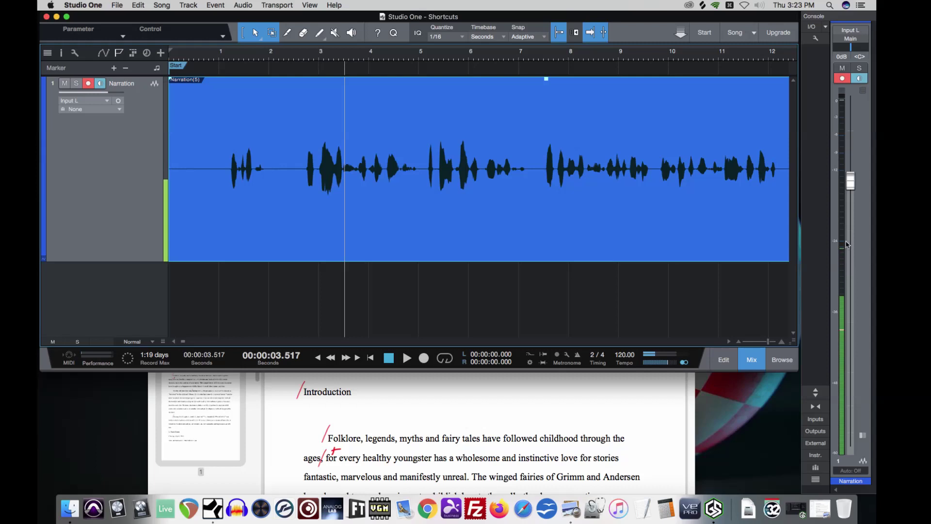
Disarm the Narration track and play back the Narration(5) take while watching the console meter
left_click(90, 83)
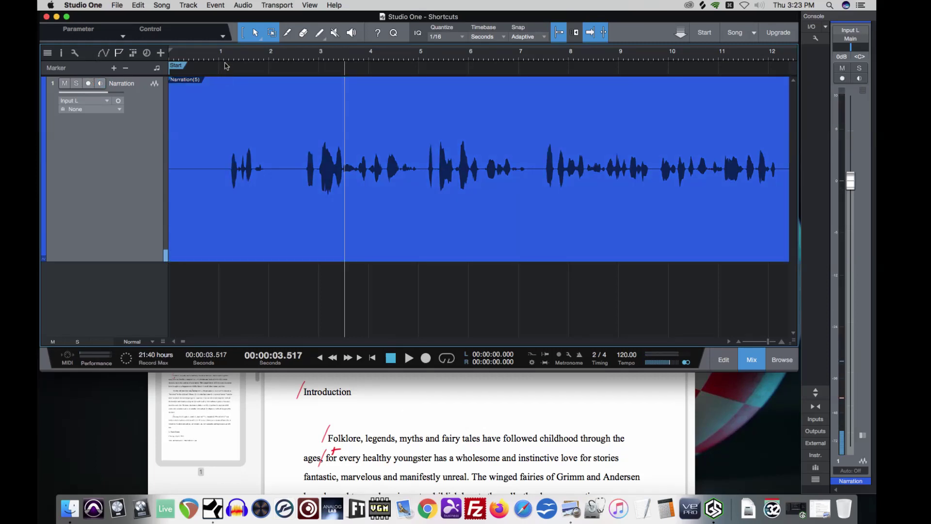
left_click(224, 58)
key("space")
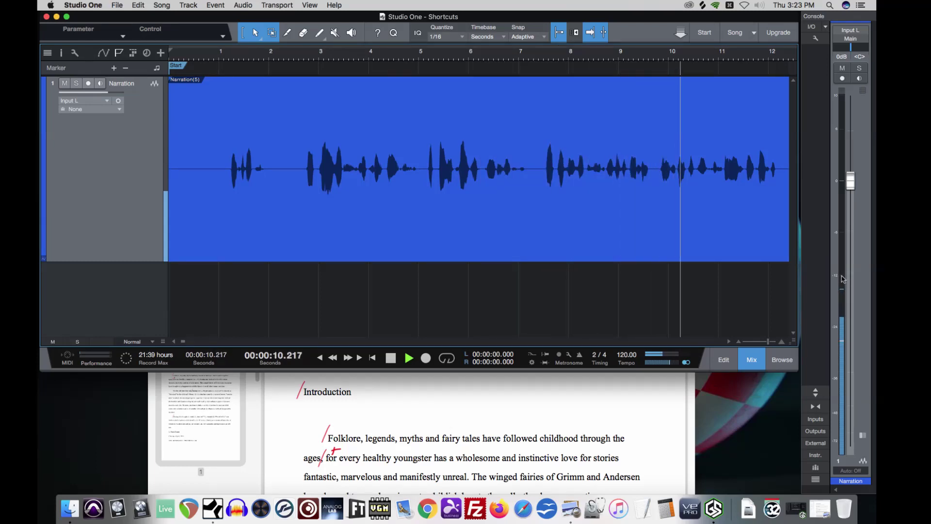
left_click(843, 340)
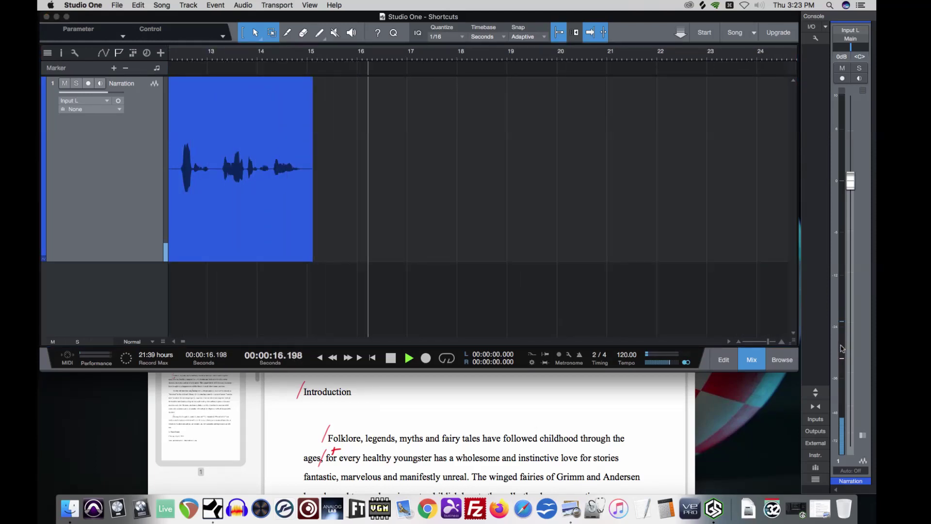
key("space")
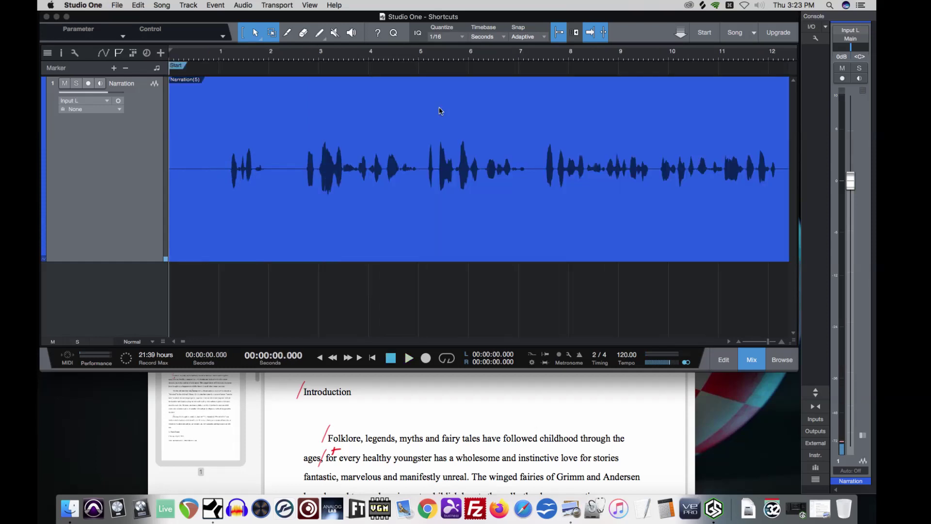
Replay the take to its 14.88 s end, then bring the Wizard of Oz script forward
key("space")
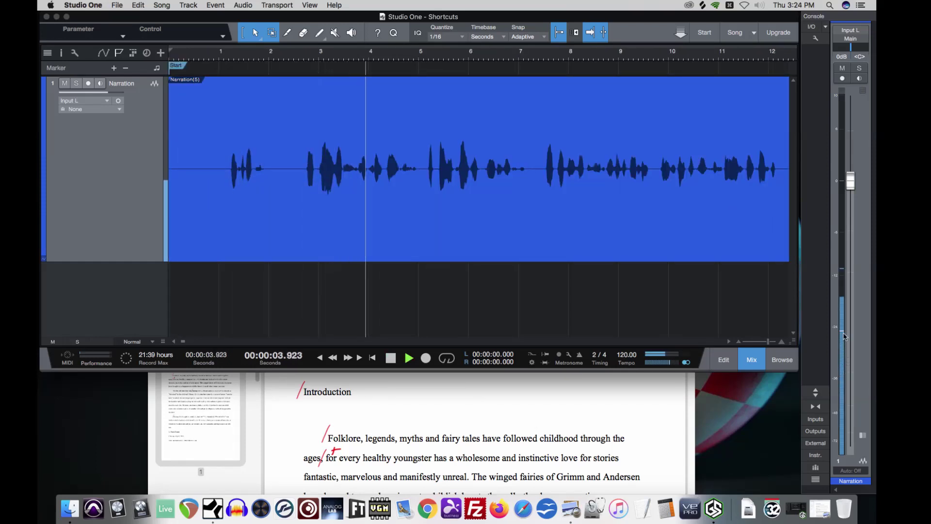
mouse_move(844, 334)
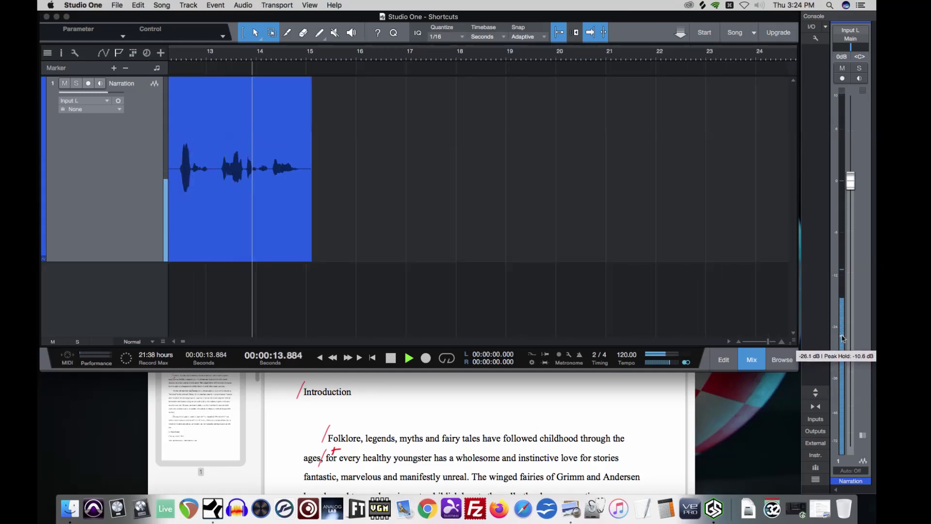
key("space")
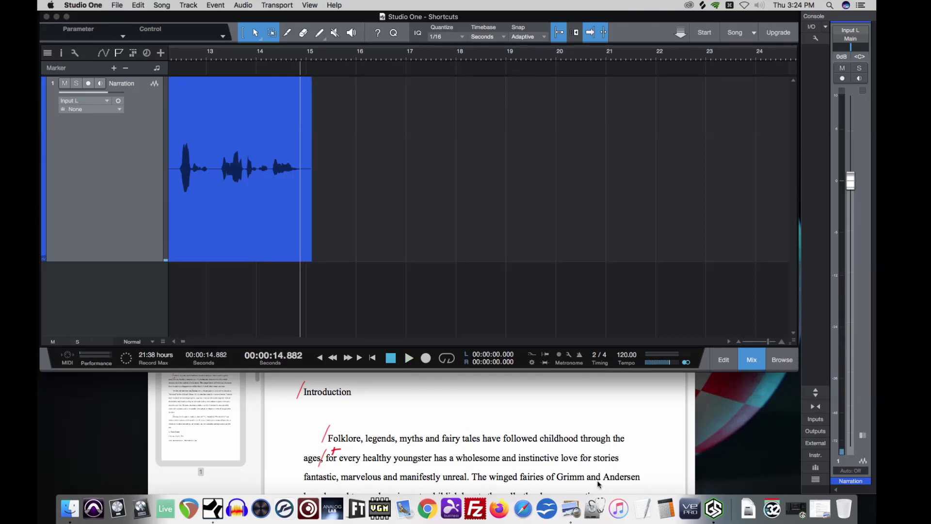
left_click(571, 505)
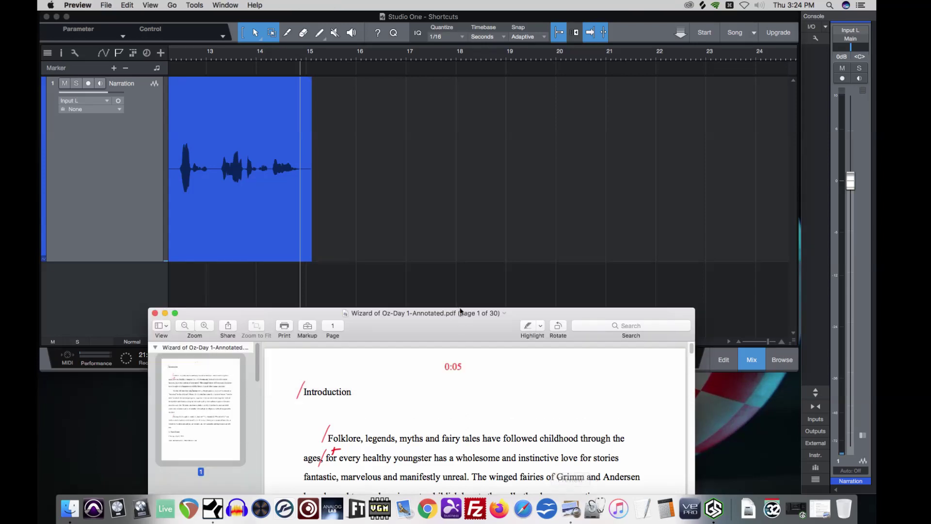
Open the Audio Submission Guidelines PDF from the Teaching stack, review Recording Levels, and return to Studio One
left_click(801, 504)
left_click(796, 437)
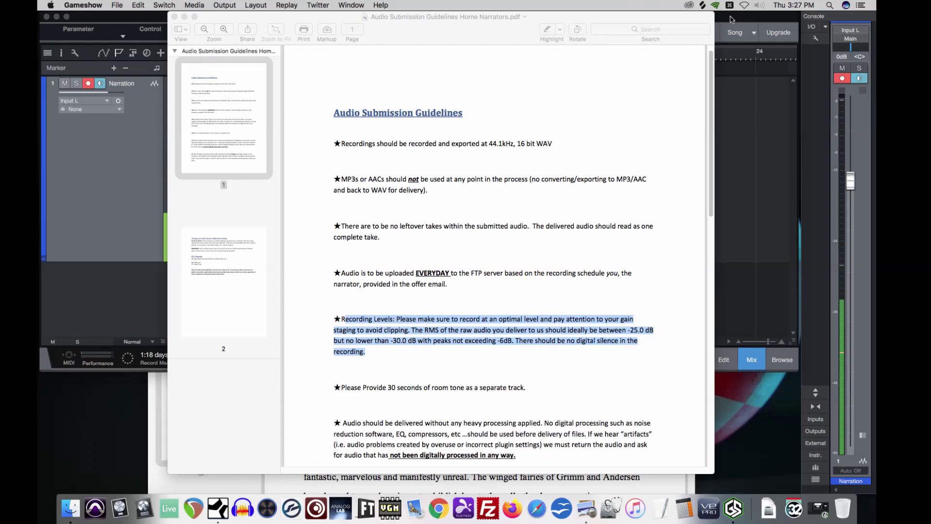
left_click(371, 354)
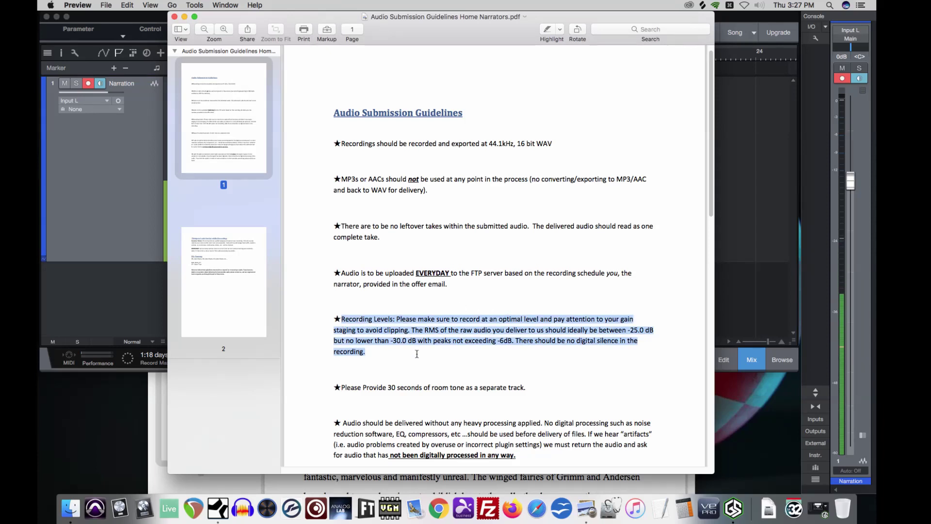
left_click(773, 20)
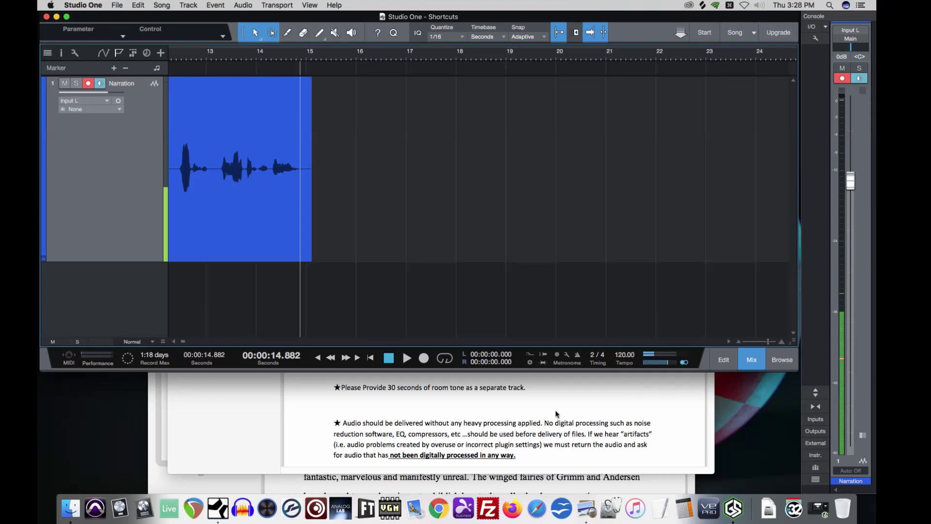
Bring Studio One back in front and read the Narration input level on the Console meter
left_click(254, 480)
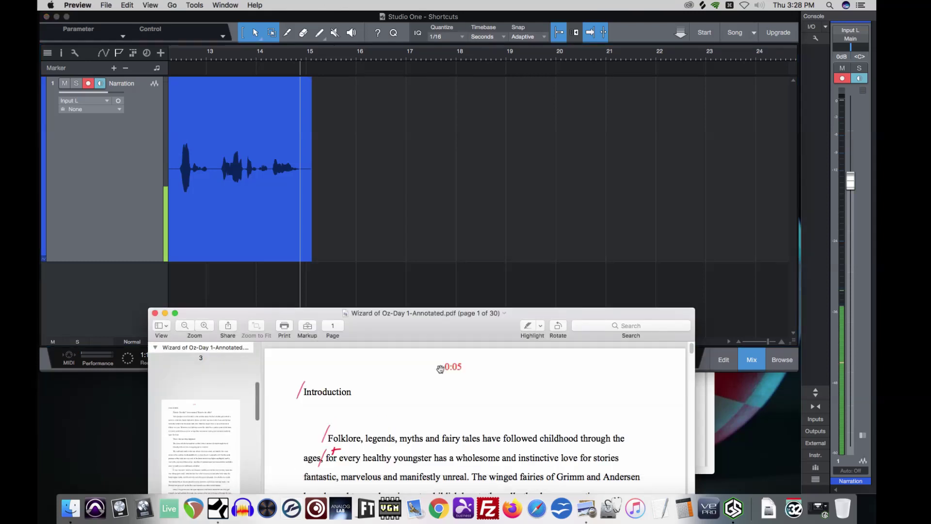
left_click(571, 19)
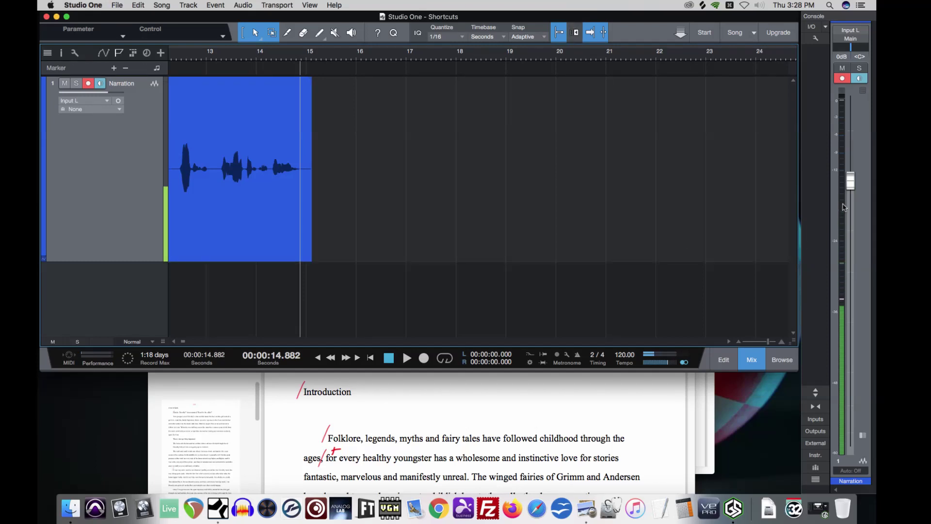
left_click(844, 207)
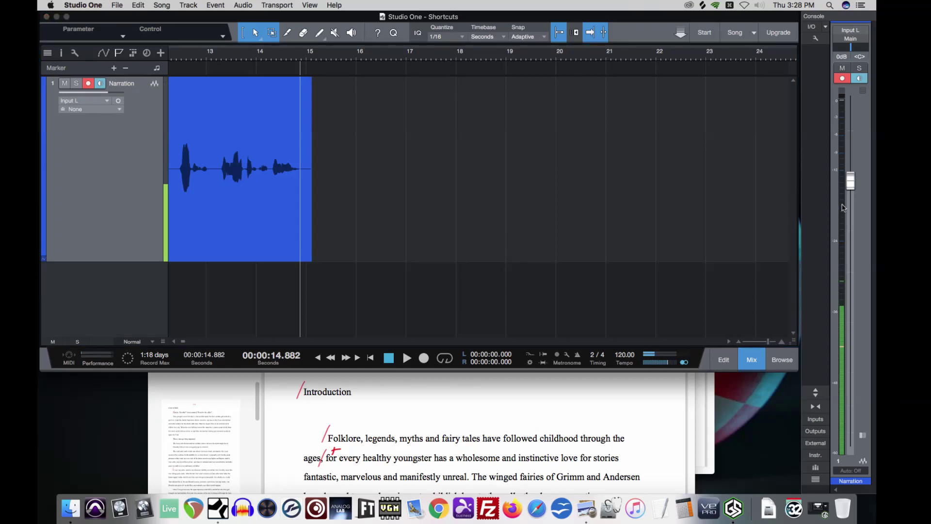
mouse_move(842, 208)
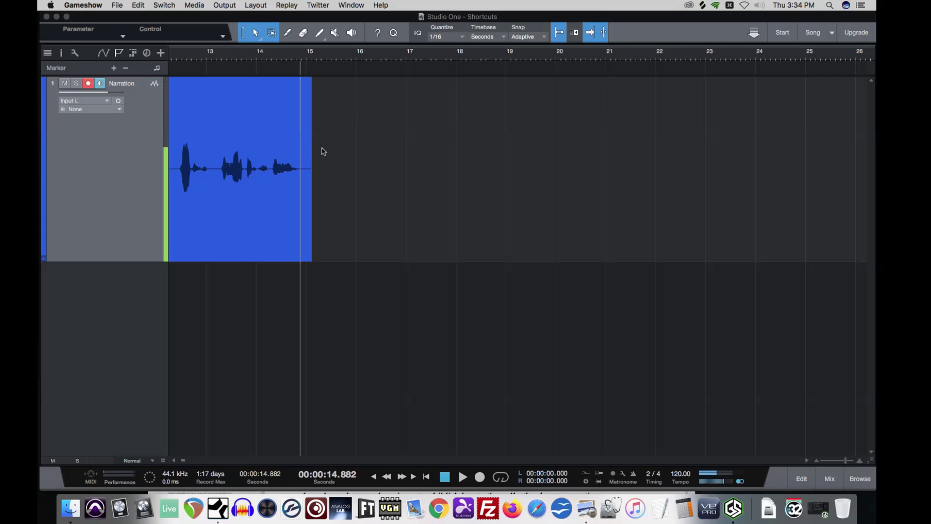
From the Narration track's input choices, reach Audio I/O Setup and move Input L to IN3, reassign Input R, then apply
left_click(107, 101)
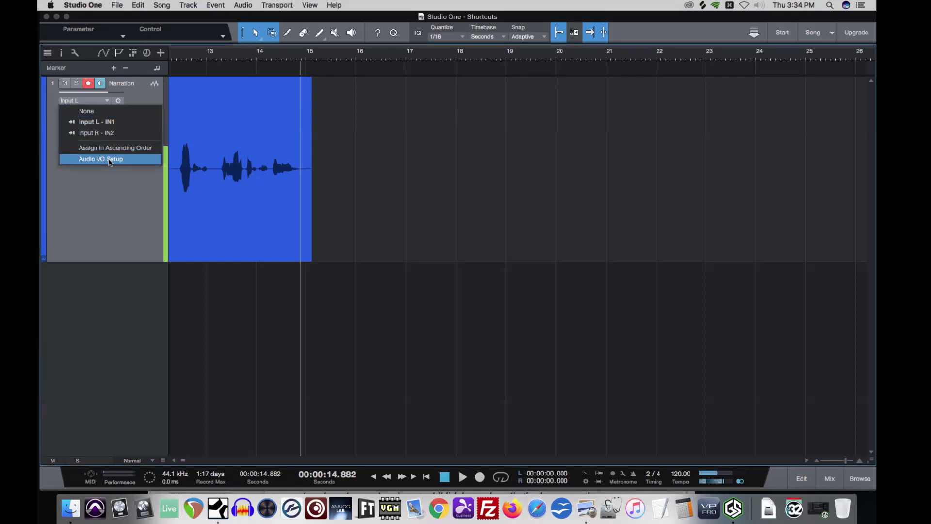
left_click(110, 160)
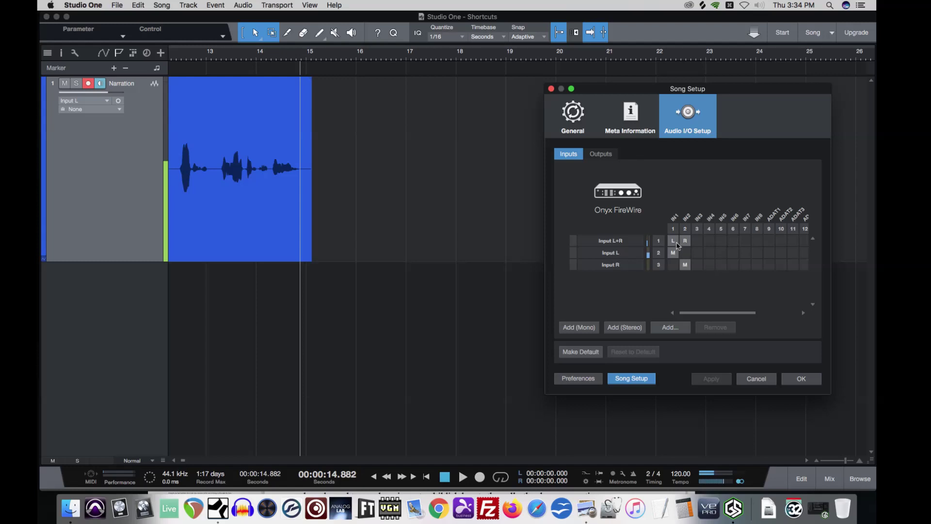
left_click(711, 266)
left_click(699, 253)
left_click(698, 239)
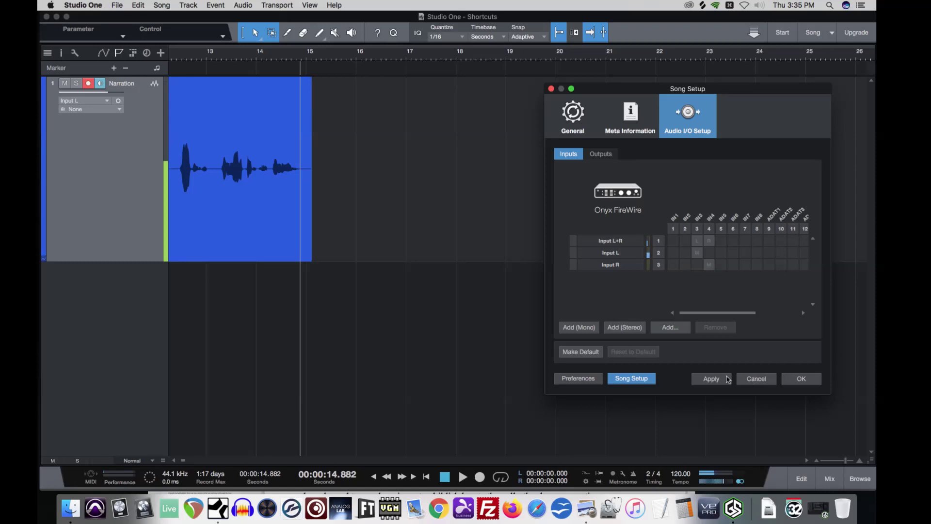
left_click(712, 379)
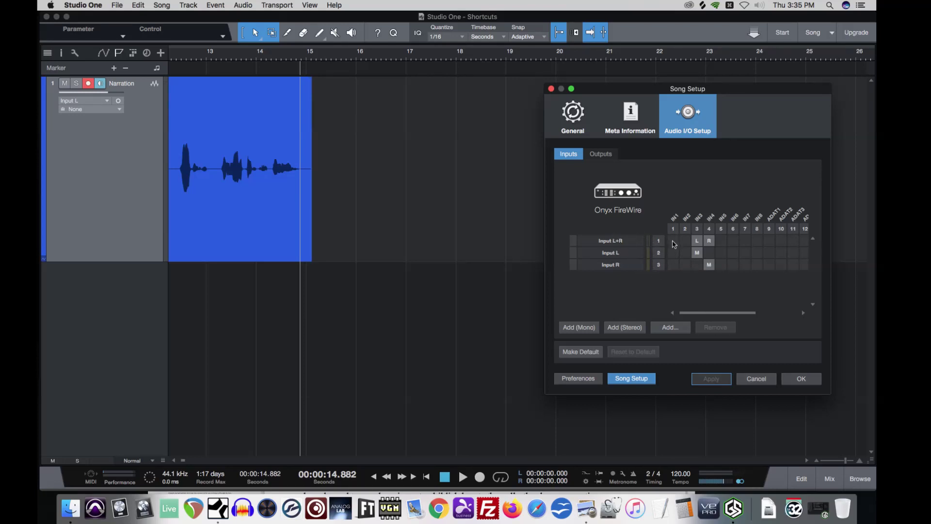
Restore the inputs to IN1 and IN2, briefly try Input R on IN3, then return it to IN2
left_click(673, 241)
left_click(673, 253)
left_click(685, 265)
left_click(723, 380)
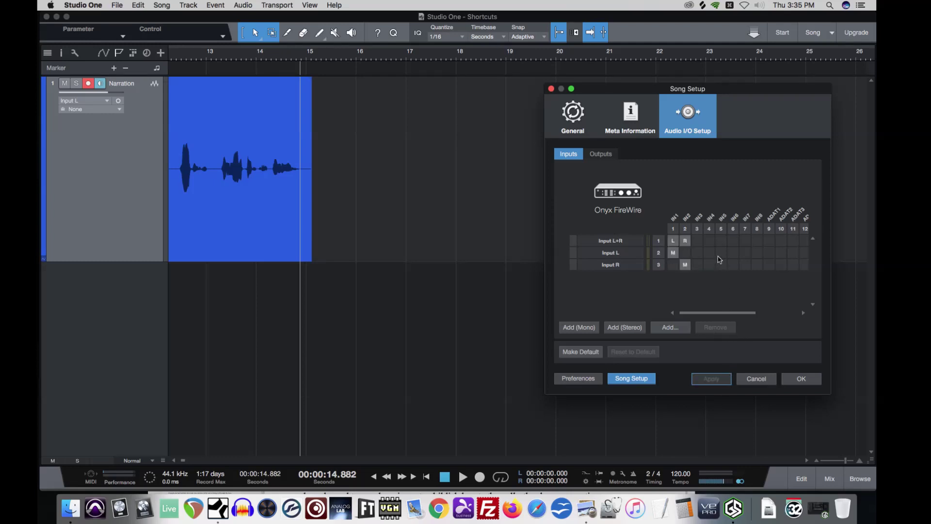
left_click(698, 265)
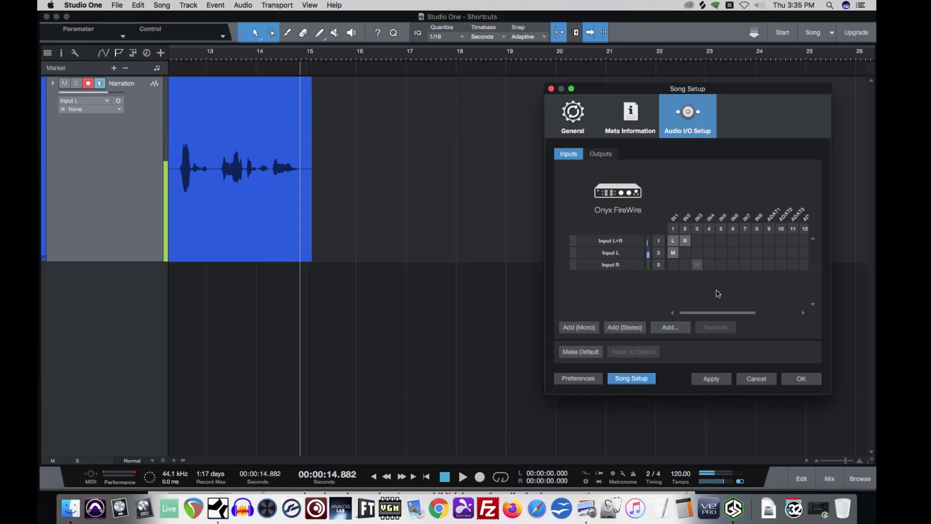
left_click(708, 379)
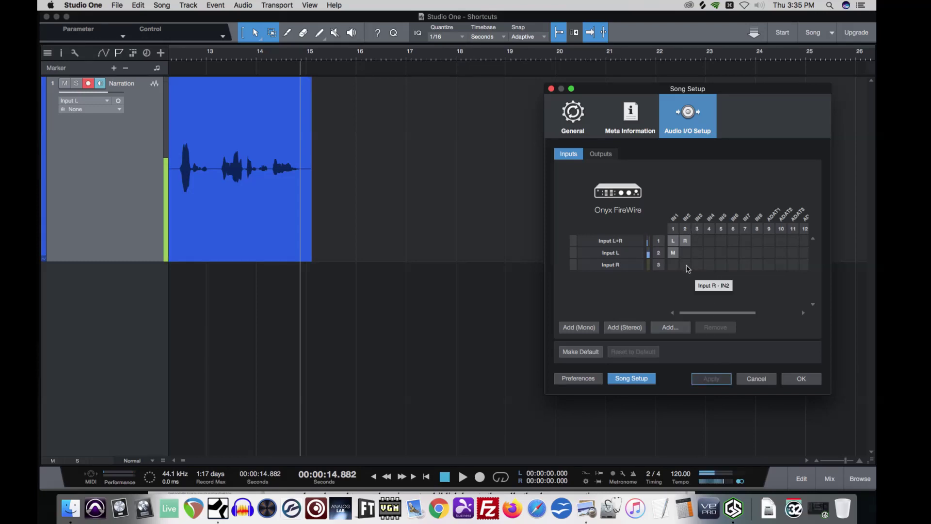
left_click(686, 265)
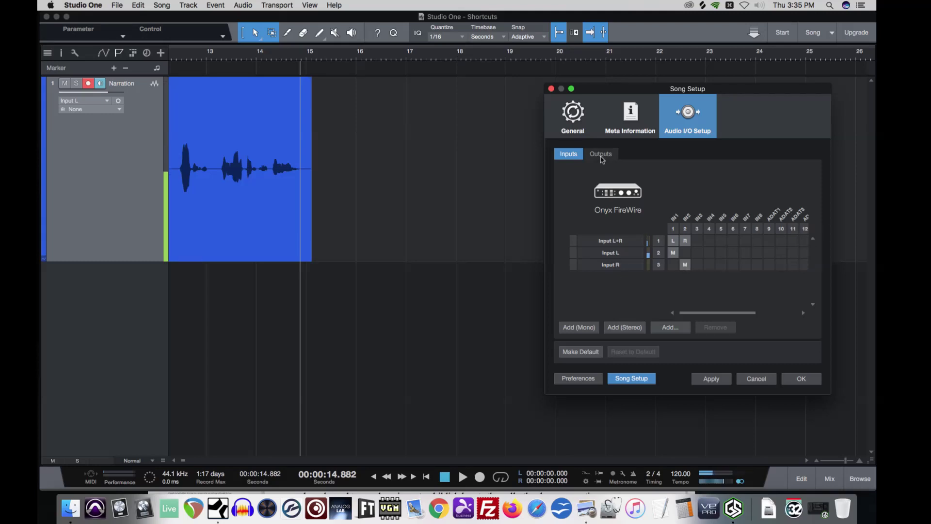
Look over the Main output routing alongside the inputs, then cancel Song Setup without changes
left_click(602, 156)
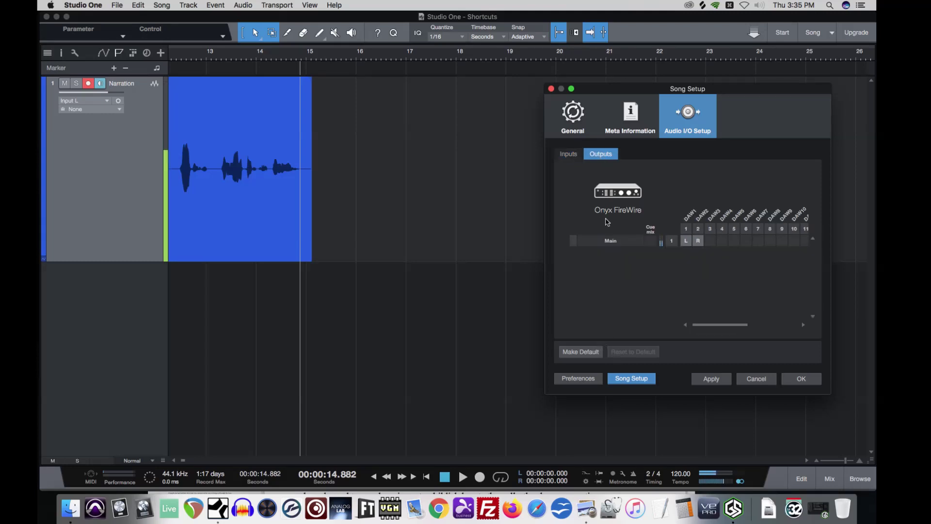
left_click(574, 159)
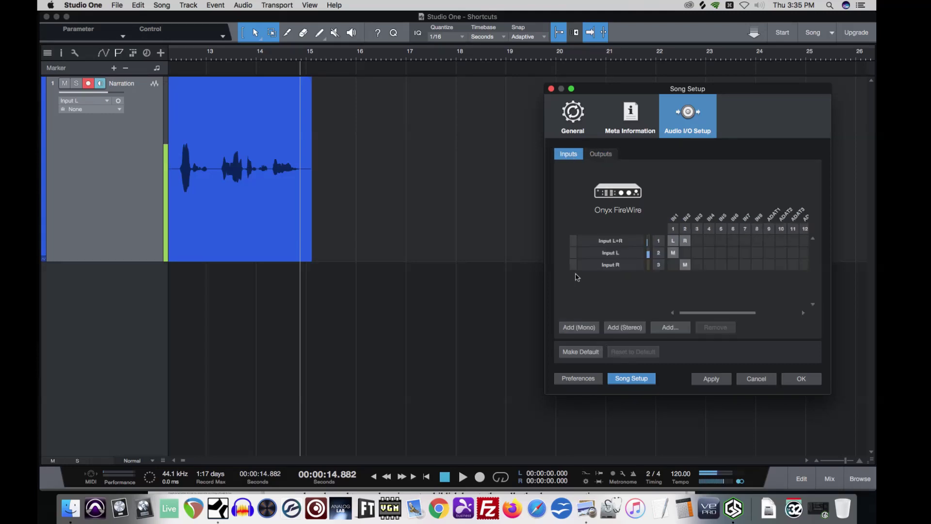
left_click(608, 155)
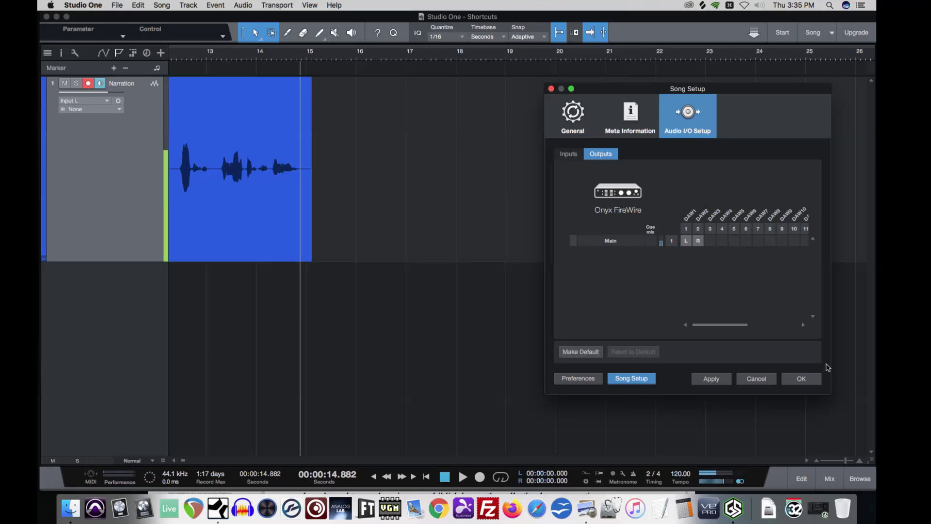
left_click(757, 379)
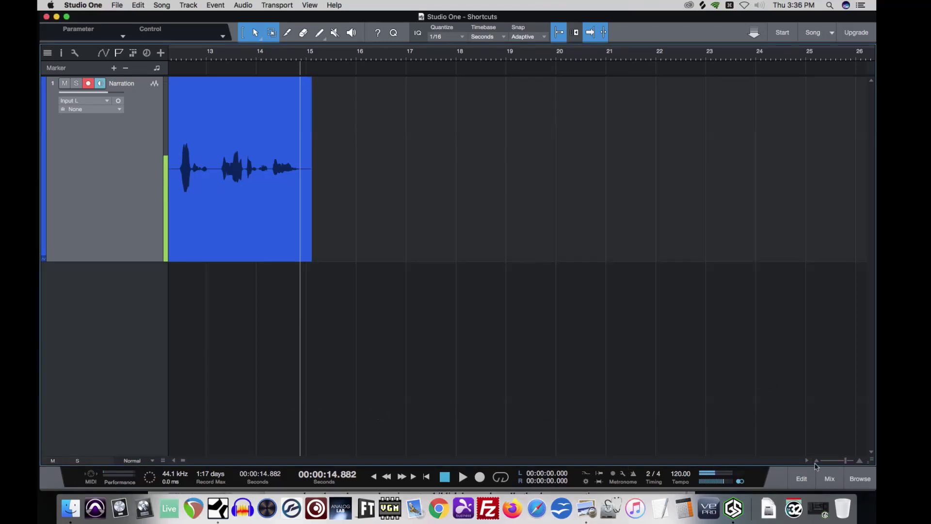
In the mixer, add a Main send to the Narration channel, lower its level, then remove it
left_click(830, 479)
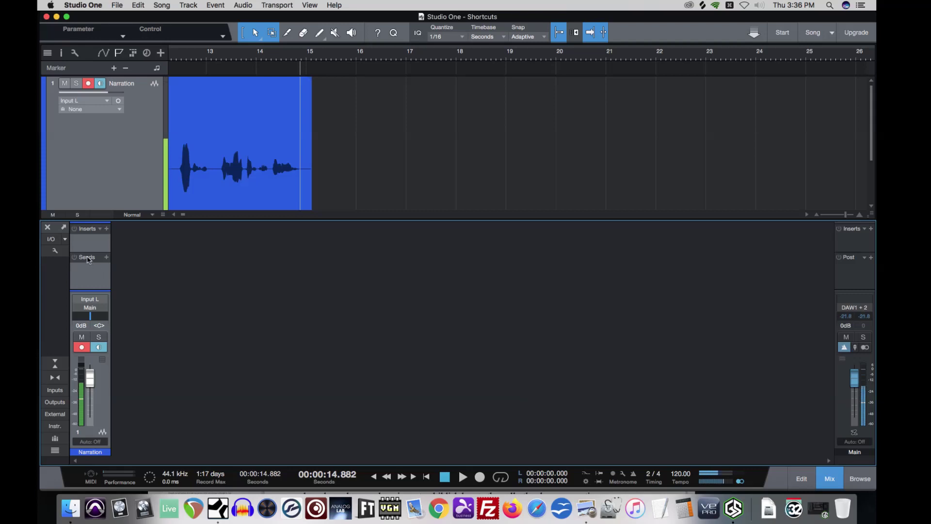
left_click(107, 258)
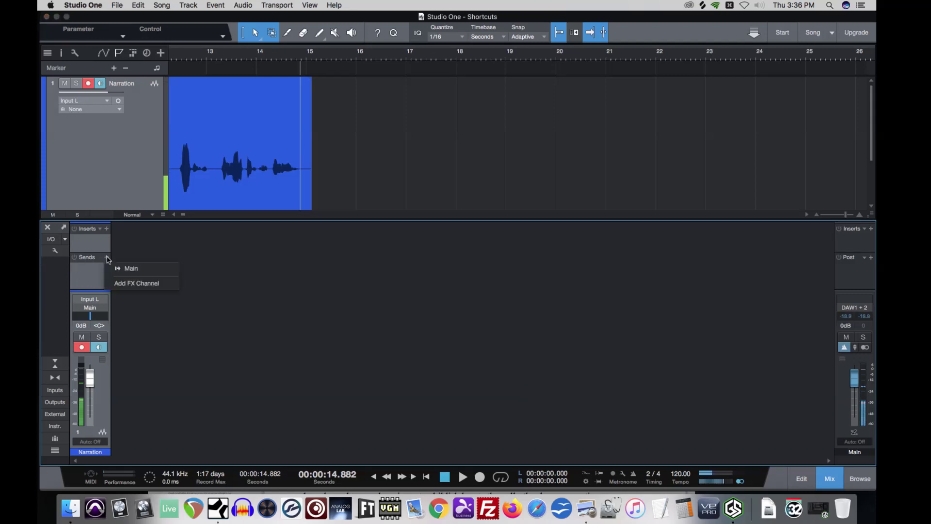
left_click(135, 270)
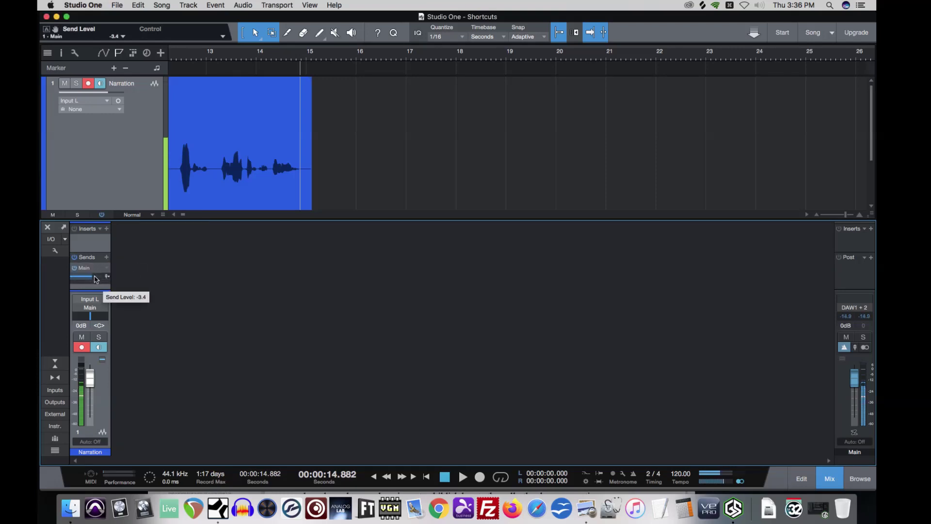
left_click_drag(95, 279, 87, 280)
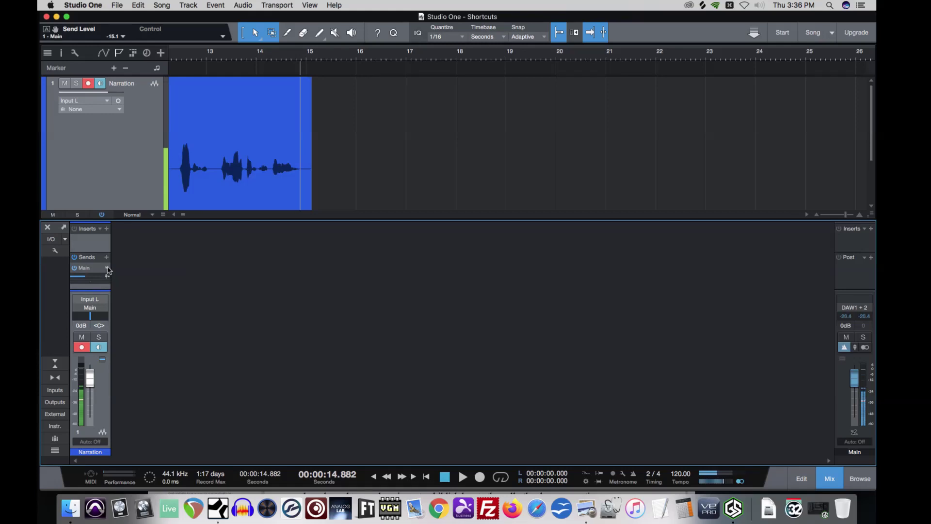
left_click(107, 269)
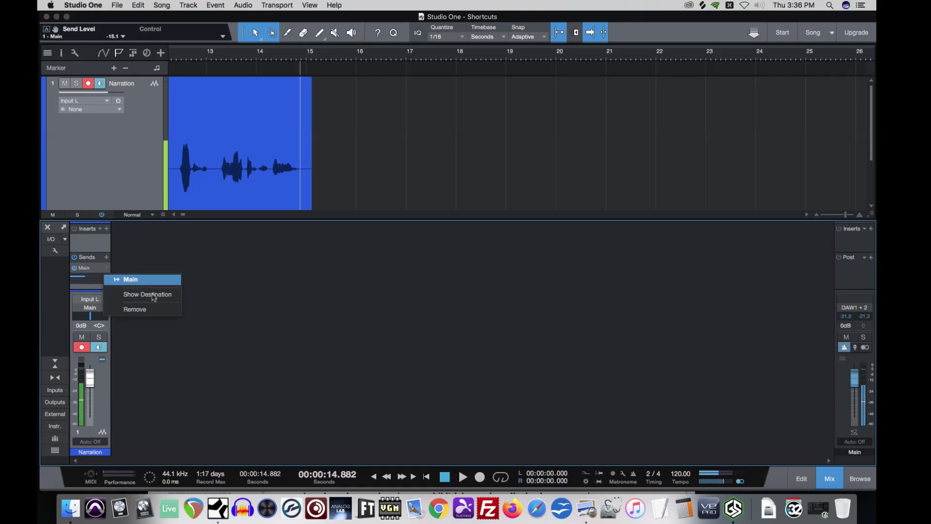
left_click(158, 313)
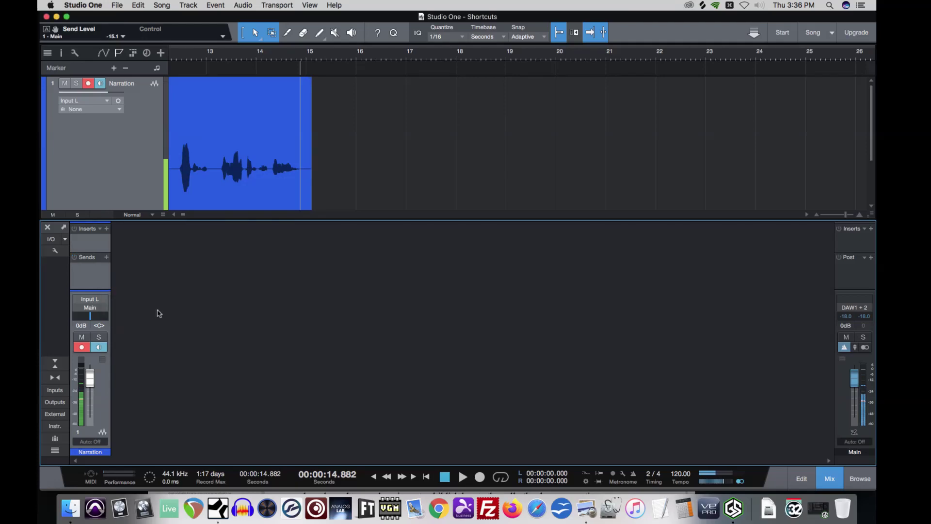